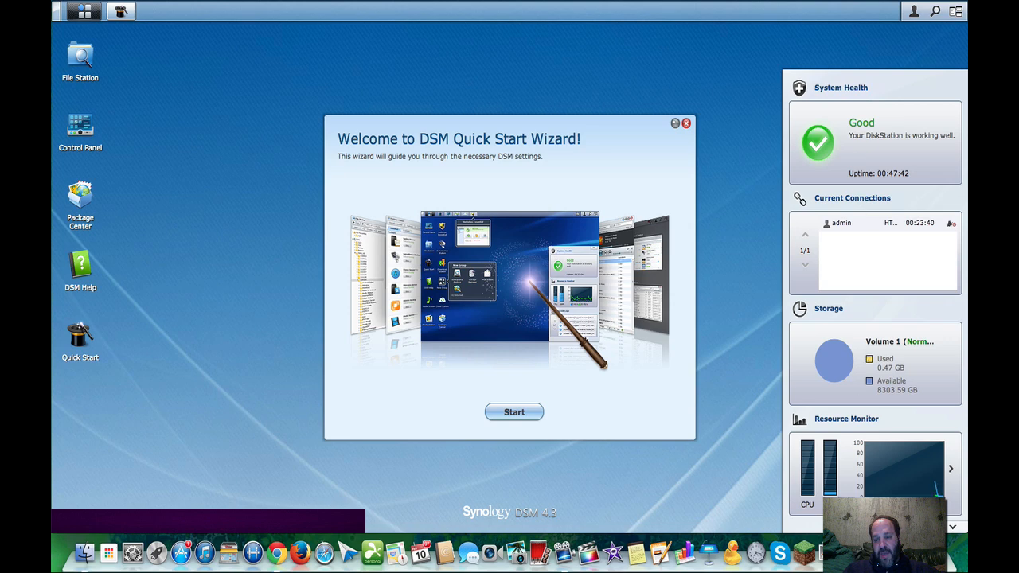
Step: Peek at the Current Connections widget choices, then collapse the system status widget panel
{"action": "left_click", "coordinate": [897, 201]}
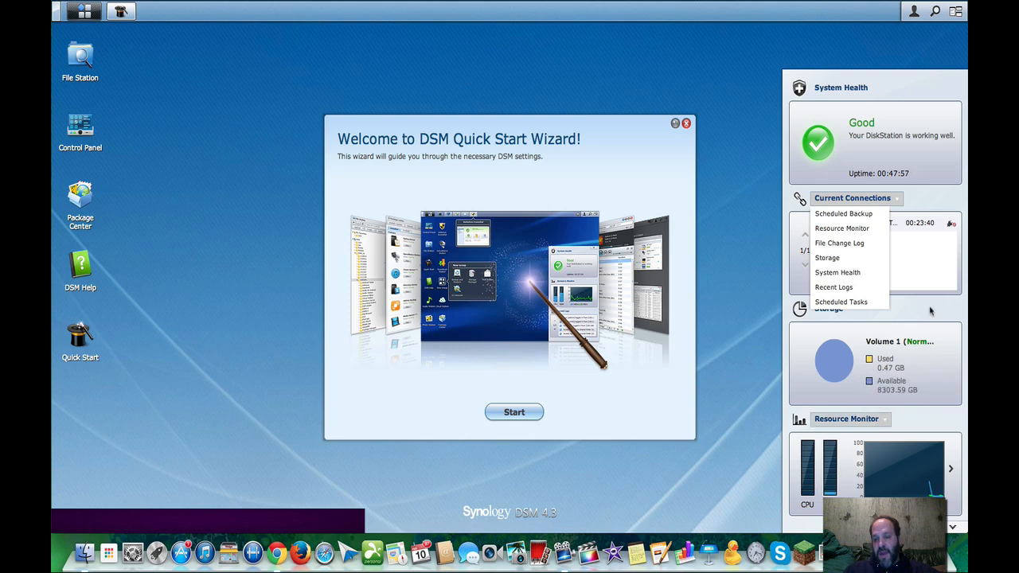
{"action": "left_click", "coordinate": [926, 271]}
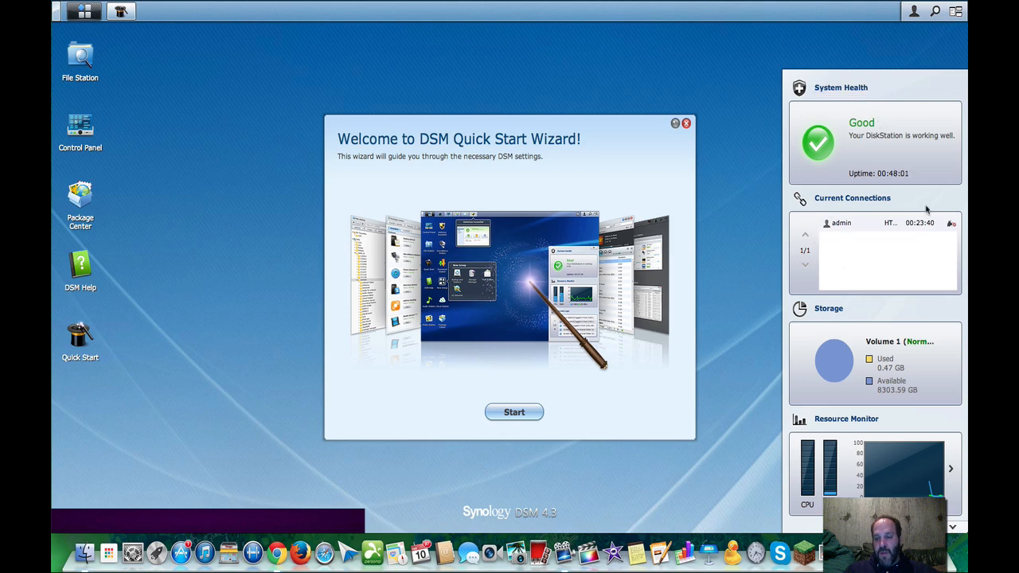
{"action": "left_click", "coordinate": [954, 529]}
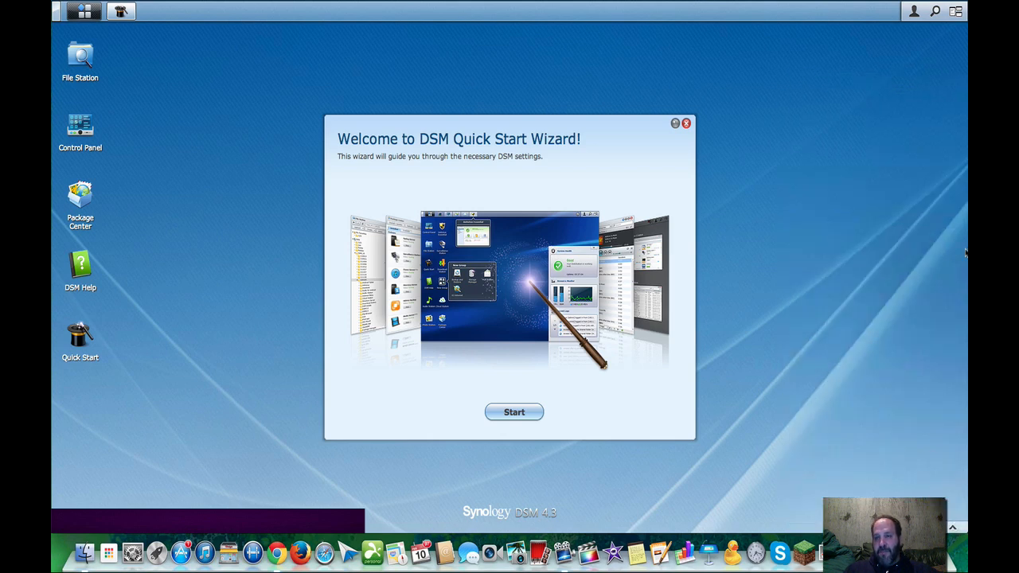
{"action": "left_click", "coordinate": [957, 11]}
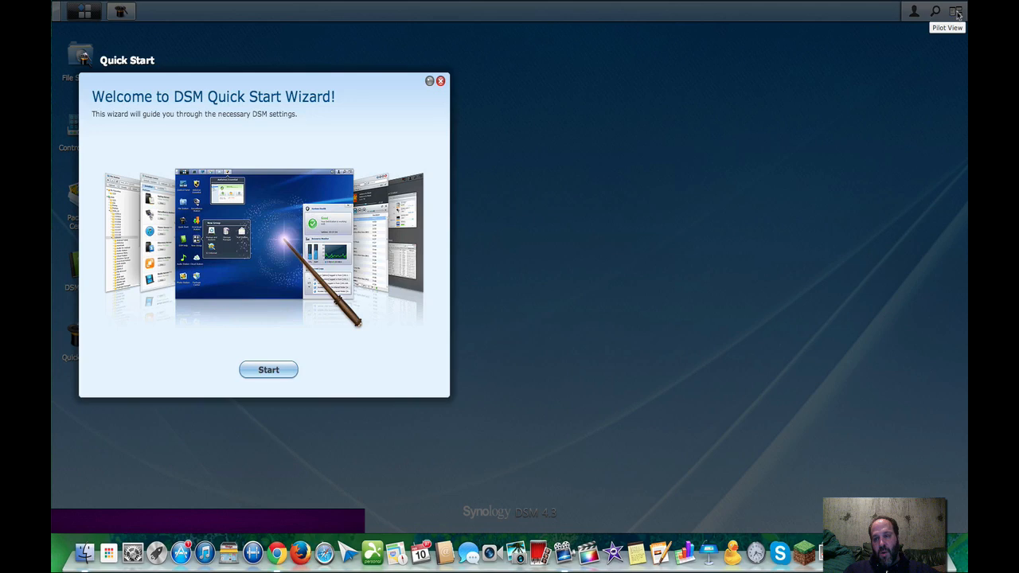
{"action": "left_click", "coordinate": [956, 11]}
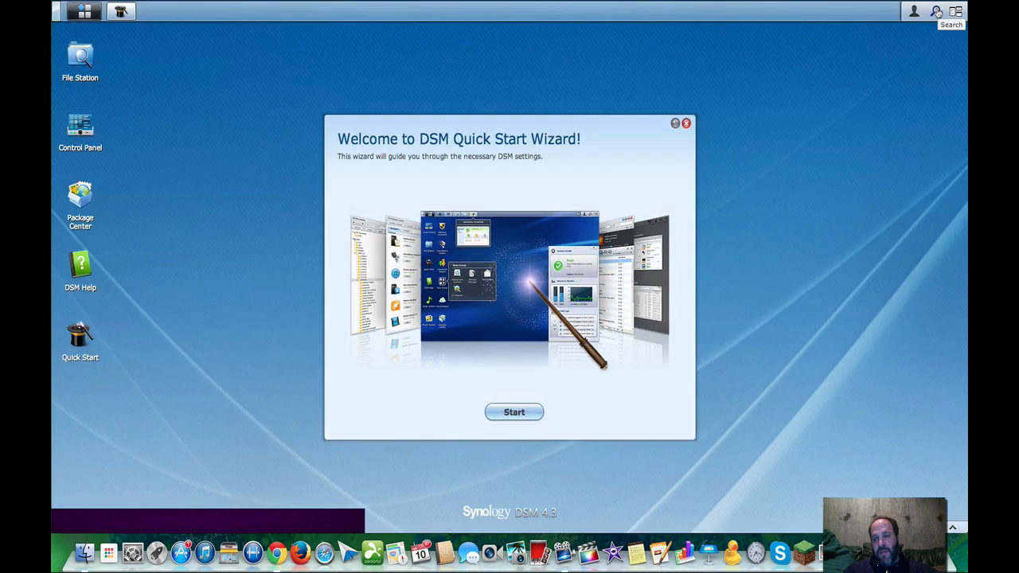
{"action": "left_click", "coordinate": [914, 11]}
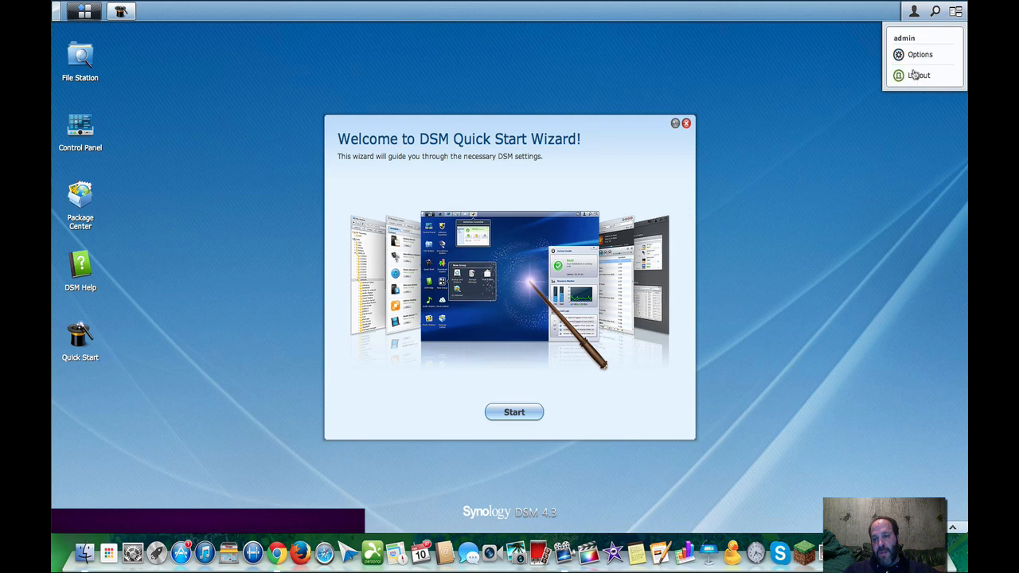
{"action": "left_click", "coordinate": [879, 14]}
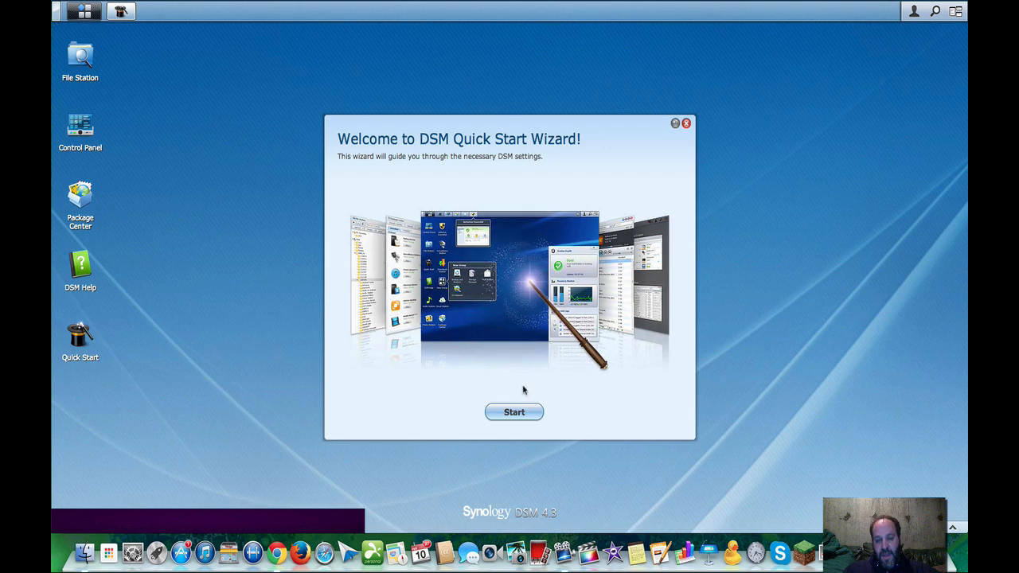
Step: Start the wizard and step through Storage Manager, File Sharing and Access Your Files pages
{"action": "left_click", "coordinate": [513, 412]}
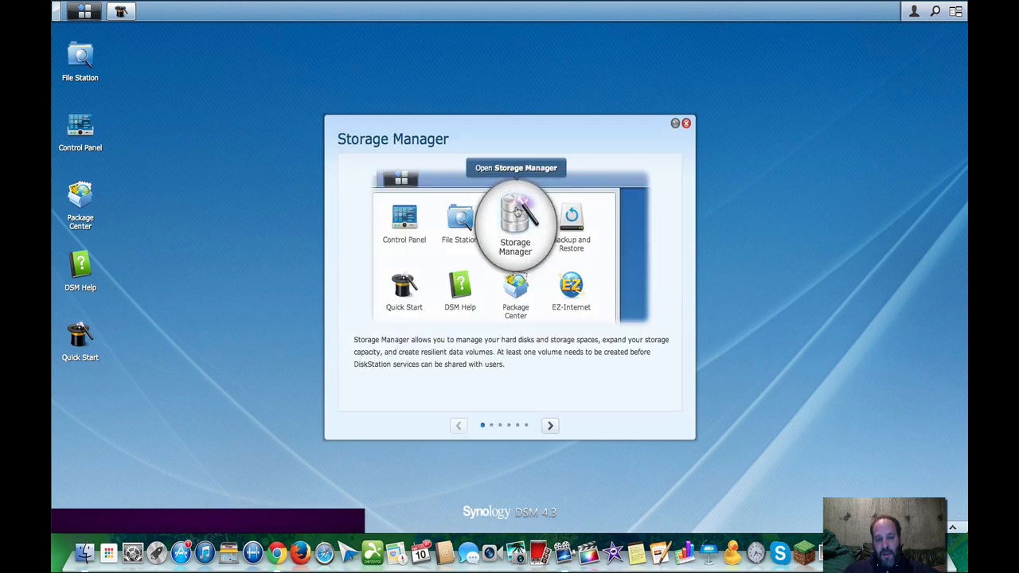
{"action": "left_click", "coordinate": [548, 429]}
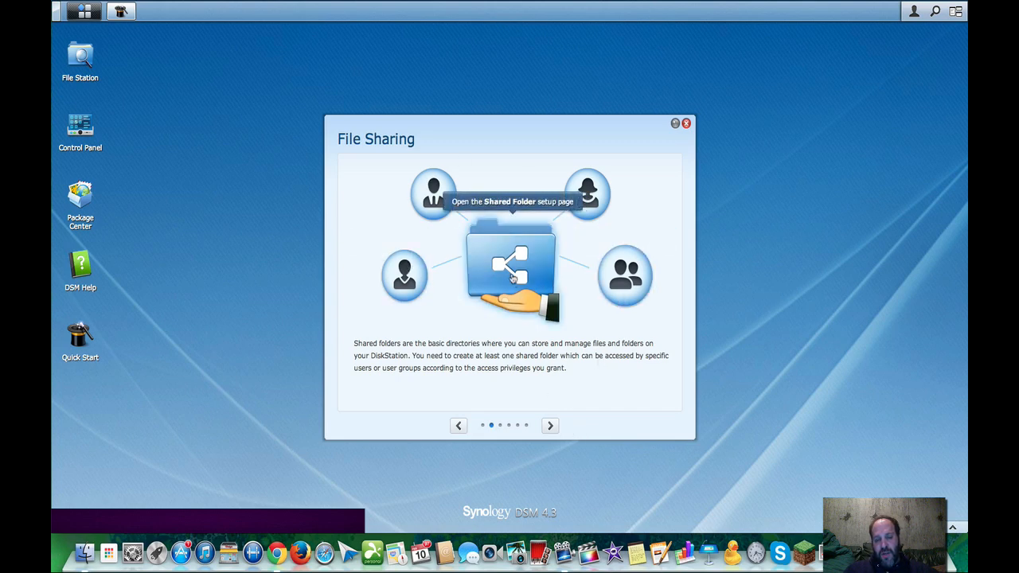
{"action": "left_click", "coordinate": [551, 426]}
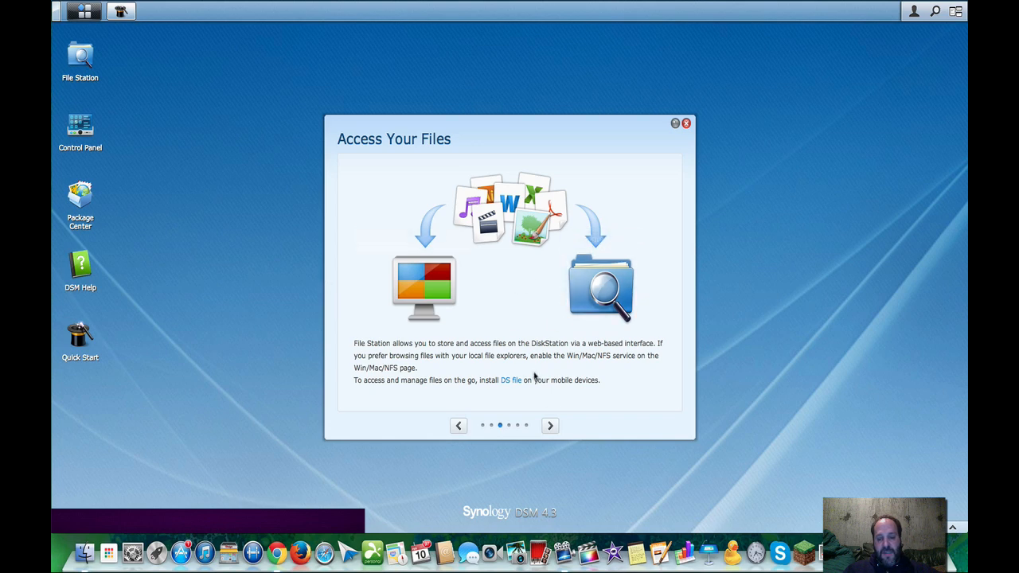
{"action": "left_click", "coordinate": [552, 426]}
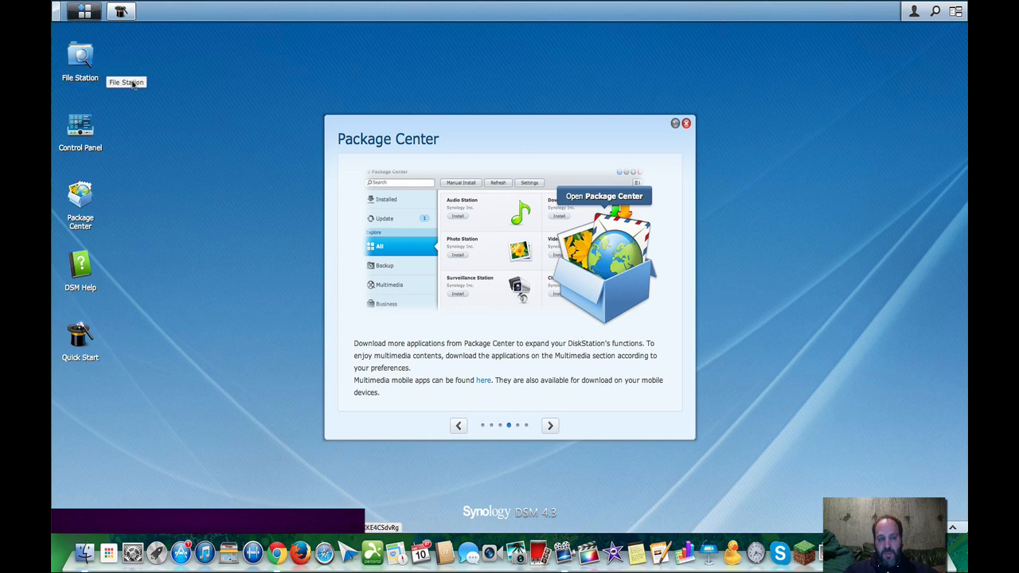
Step: Advance the wizard through Cloud Service to the final EZ-Internet page
{"action": "left_click", "coordinate": [551, 426]}
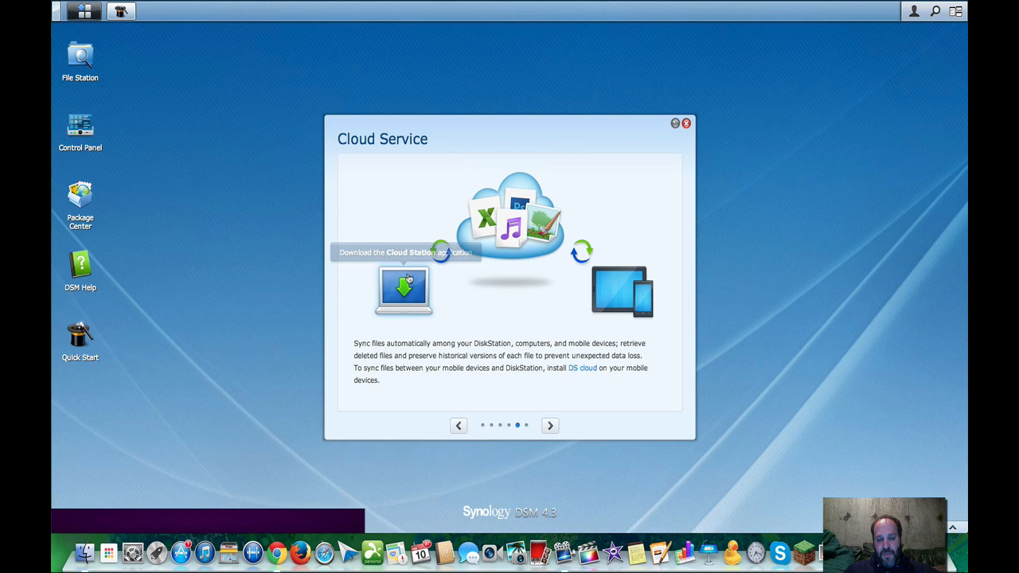
{"action": "mouse_move", "coordinate": [621, 293]}
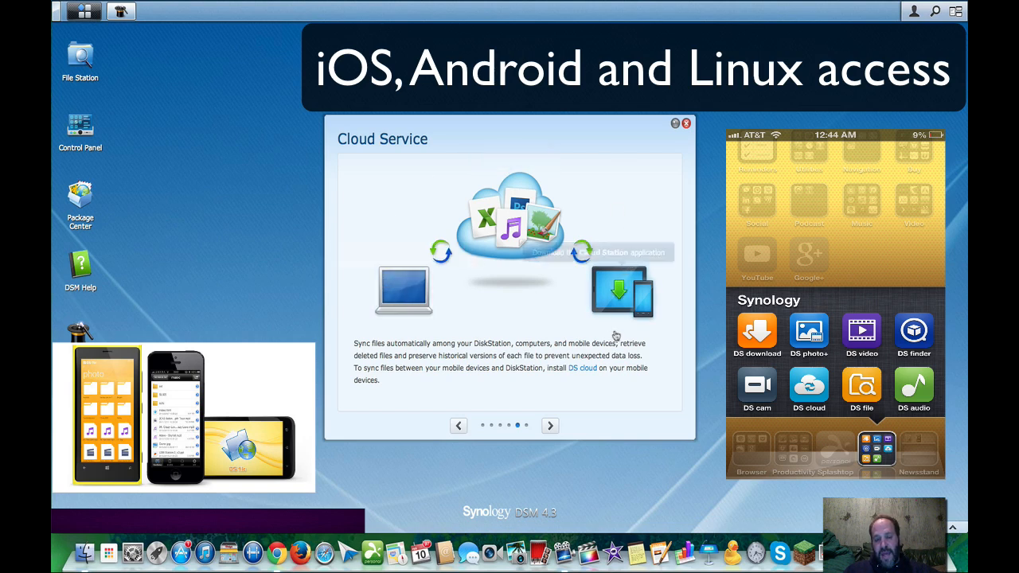
{"action": "left_click", "coordinate": [550, 425]}
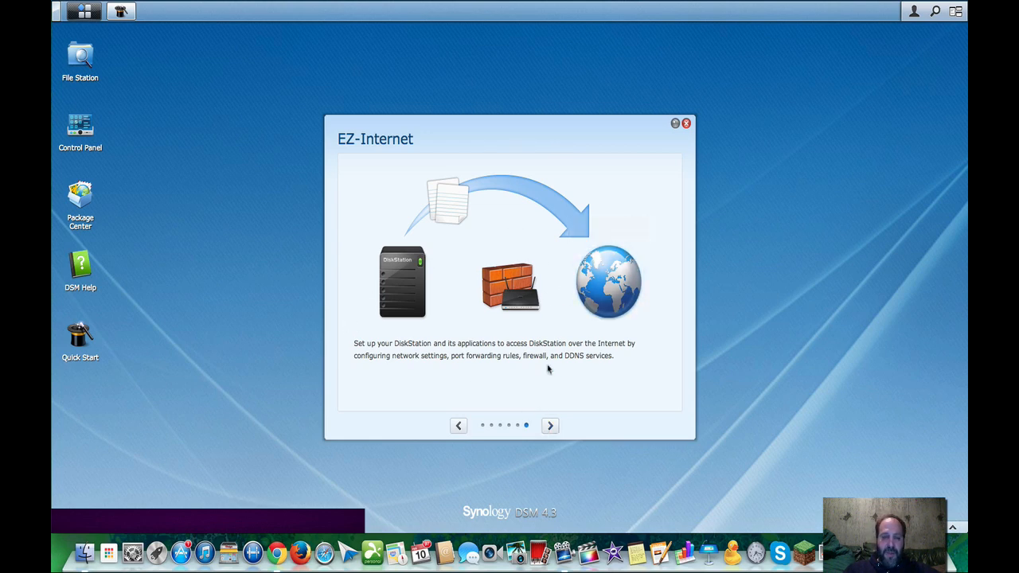
Step: Finish the wizard choosing Yes to show it next login, then peek at the application menu
{"action": "left_click", "coordinate": [550, 426]}
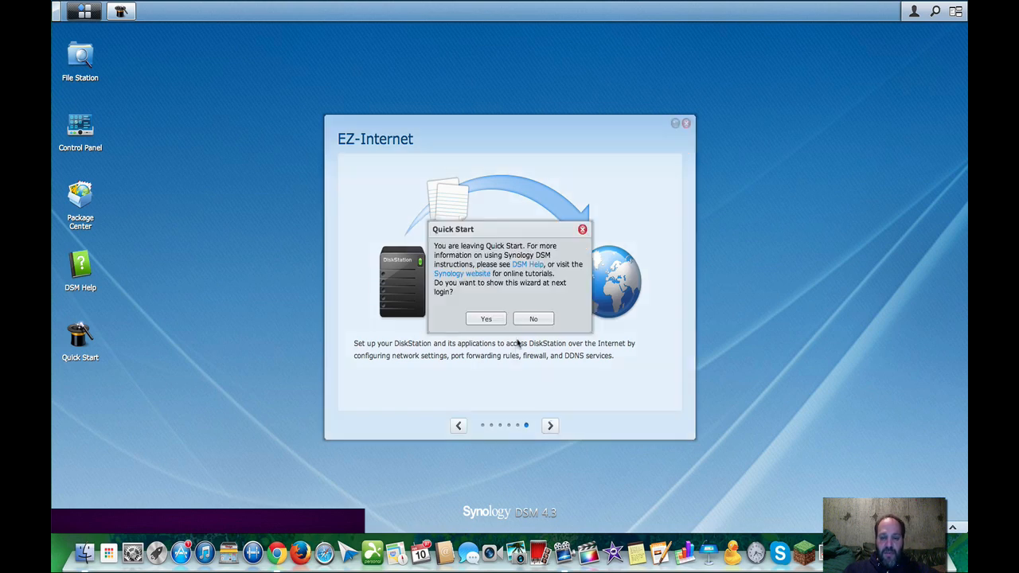
{"action": "left_click", "coordinate": [488, 319]}
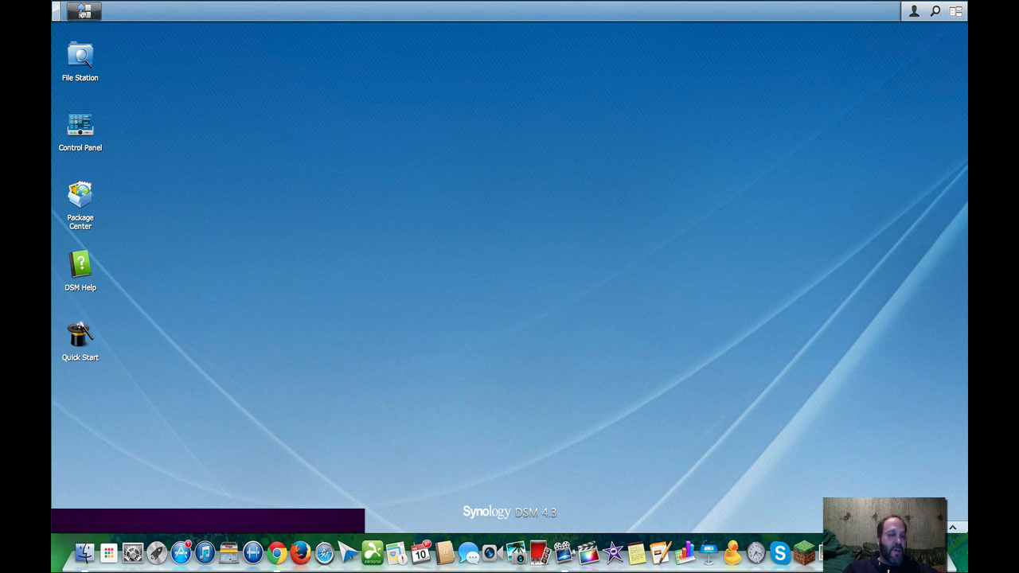
{"action": "left_click", "coordinate": [85, 11]}
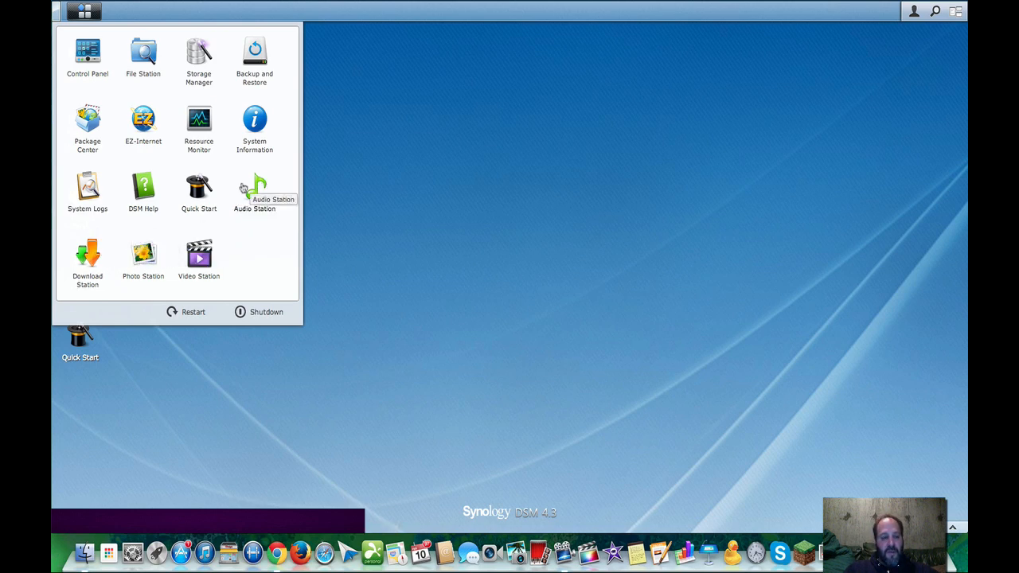
{"action": "left_click", "coordinate": [374, 186]}
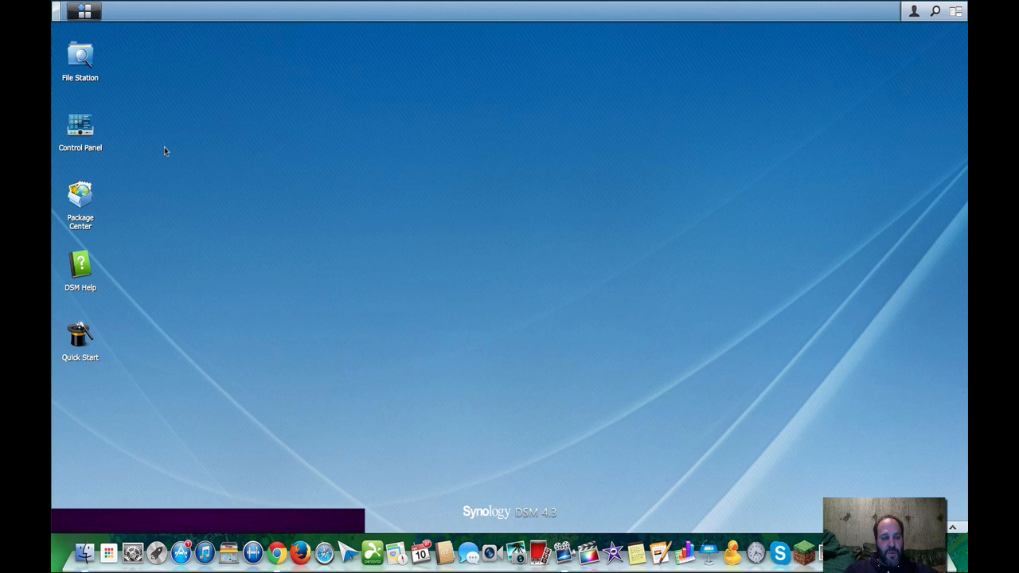
Step: Launch Package Center and File Station, moving File Station's window to the right
{"action": "left_click", "coordinate": [79, 205]}
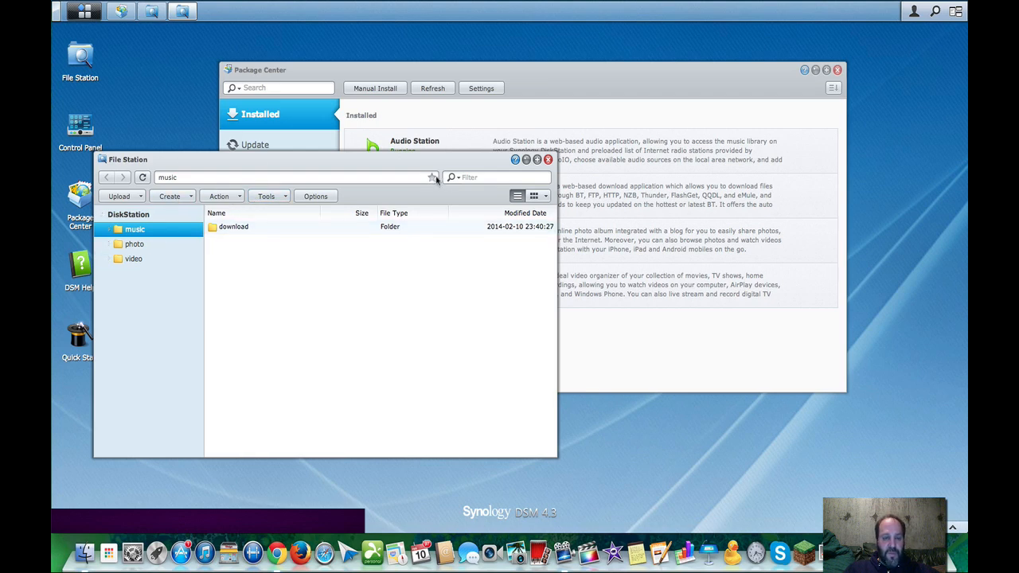
{"action": "left_click", "coordinate": [548, 161]}
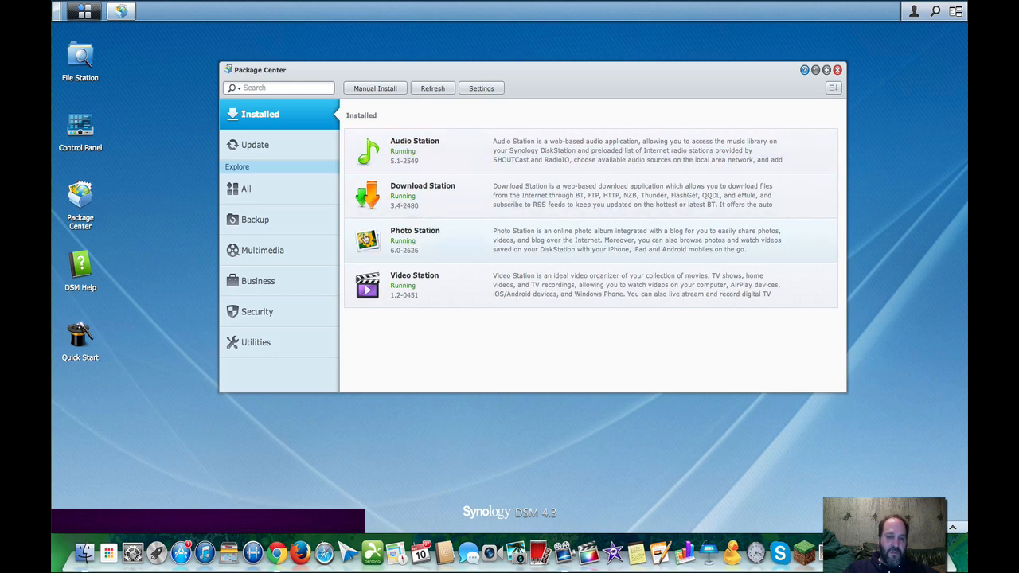
{"action": "left_click", "coordinate": [79, 57]}
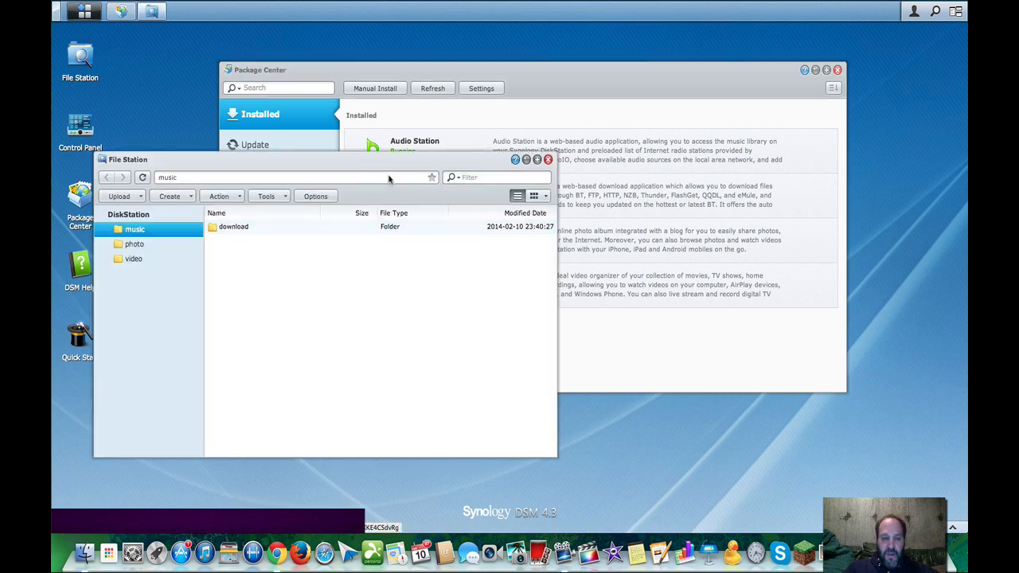
{"action": "left_click_drag", "start_coordinate": [381, 167], "coordinate": [828, 176]}
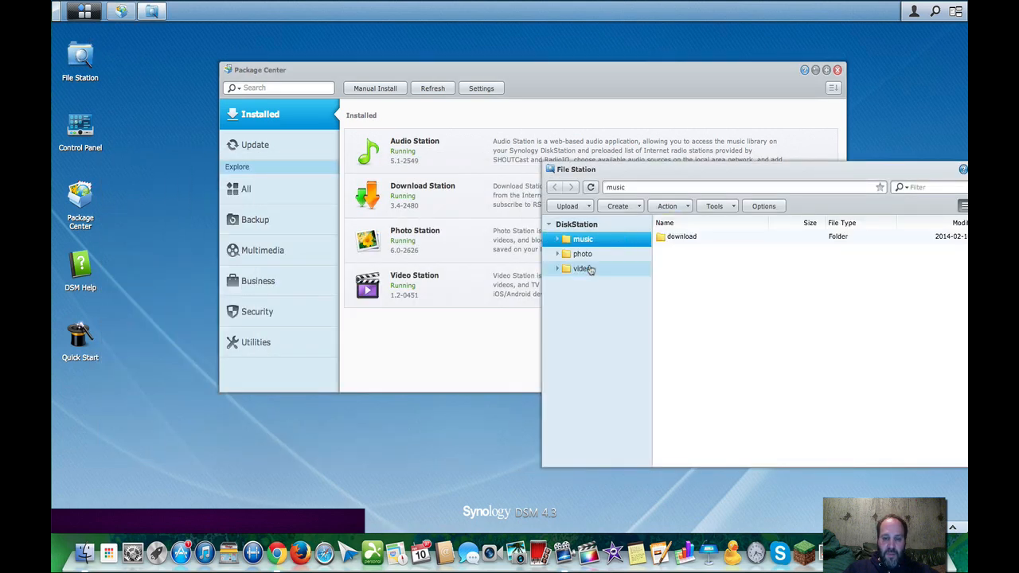
Step: Use the window overview to bring Package Center to the front
{"action": "left_click", "coordinate": [954, 11]}
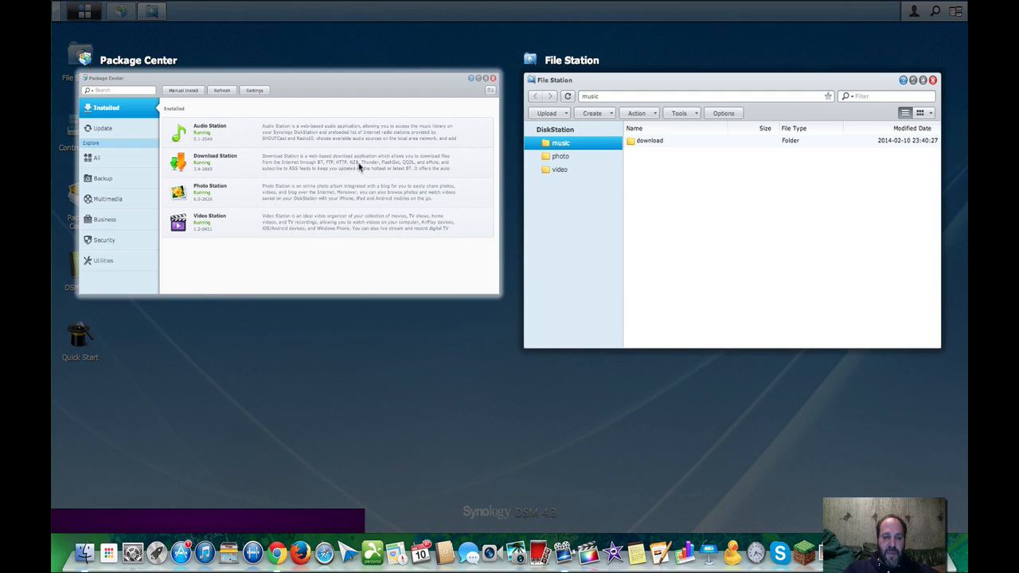
{"action": "left_click", "coordinate": [447, 59]}
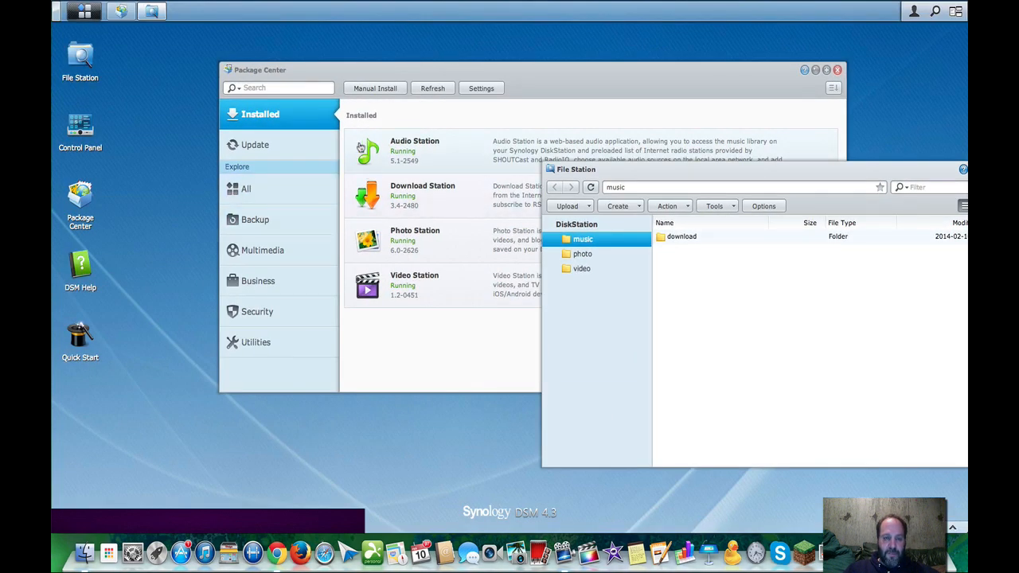
Step: Show the All category listing every installable package
{"action": "left_click", "coordinate": [252, 194]}
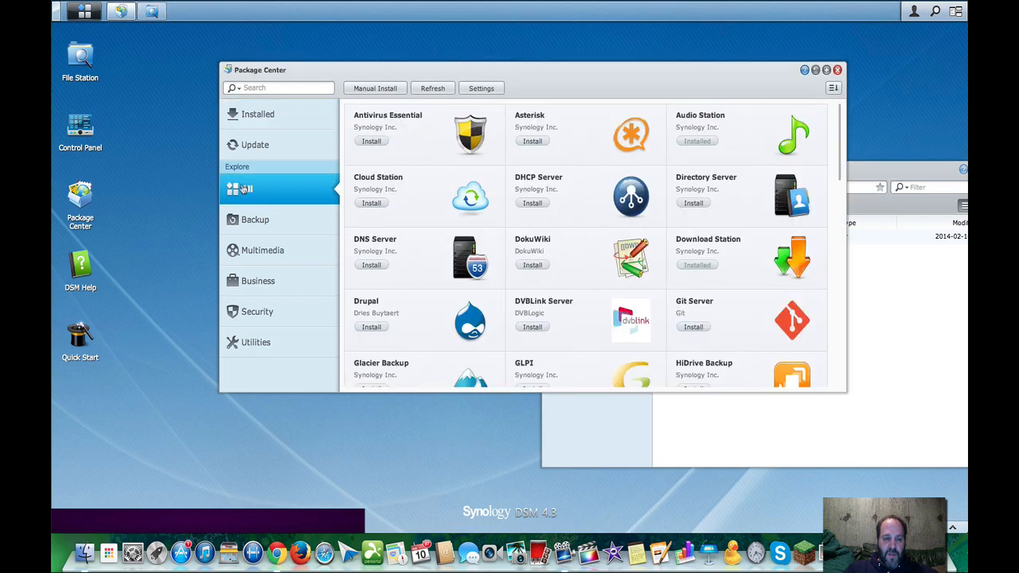
{"action": "scroll", "coordinate": [610, 287], "scroll_direction": "down", "scroll_amount": 3}
{"action": "scroll", "coordinate": [610, 287], "scroll_direction": "down", "scroll_amount": 3}
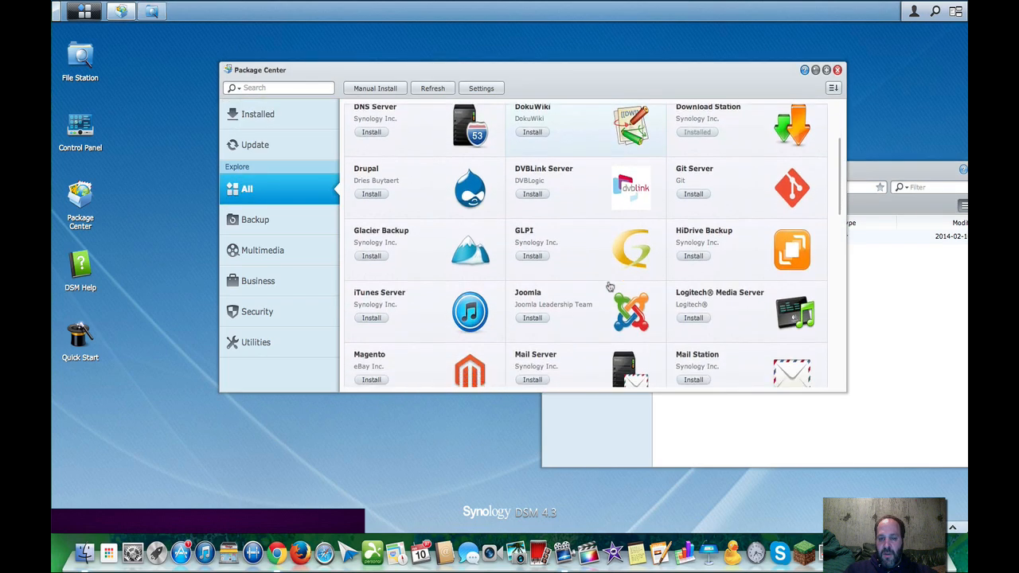
{"action": "scroll", "coordinate": [611, 287], "scroll_direction": "down", "scroll_amount": 3}
{"action": "scroll", "coordinate": [611, 287], "scroll_direction": "down", "scroll_amount": 3}
{"action": "scroll", "coordinate": [610, 286], "scroll_direction": "down", "scroll_amount": 3}
{"action": "scroll", "coordinate": [610, 286], "scroll_direction": "down", "scroll_amount": 3}
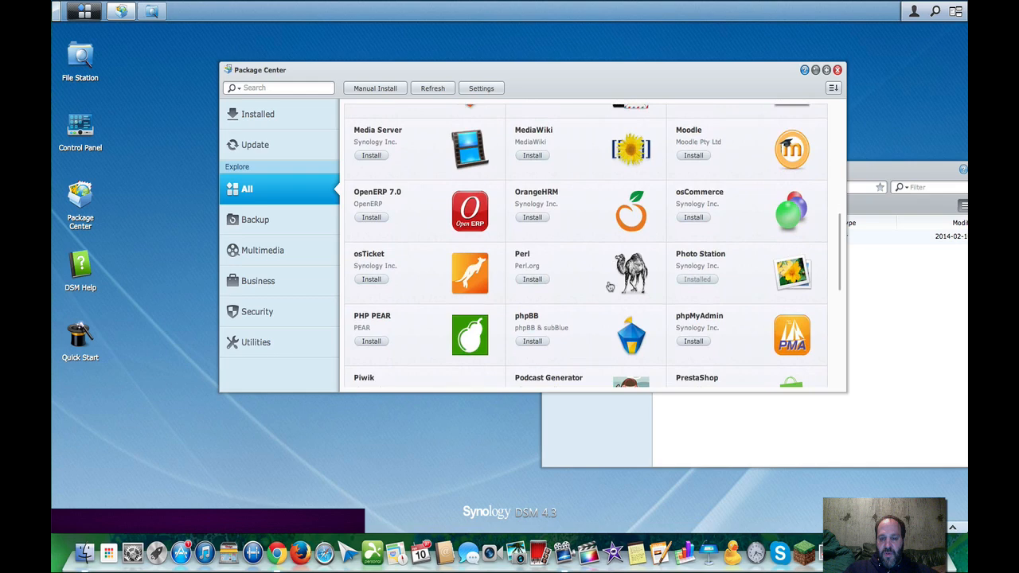
{"action": "scroll", "coordinate": [610, 286], "scroll_direction": "down", "scroll_amount": 3}
{"action": "scroll", "coordinate": [610, 287], "scroll_direction": "down", "scroll_amount": 3}
{"action": "scroll", "coordinate": [610, 285], "scroll_direction": "down", "scroll_amount": 2}
{"action": "scroll", "coordinate": [610, 285], "scroll_direction": "down", "scroll_amount": 3}
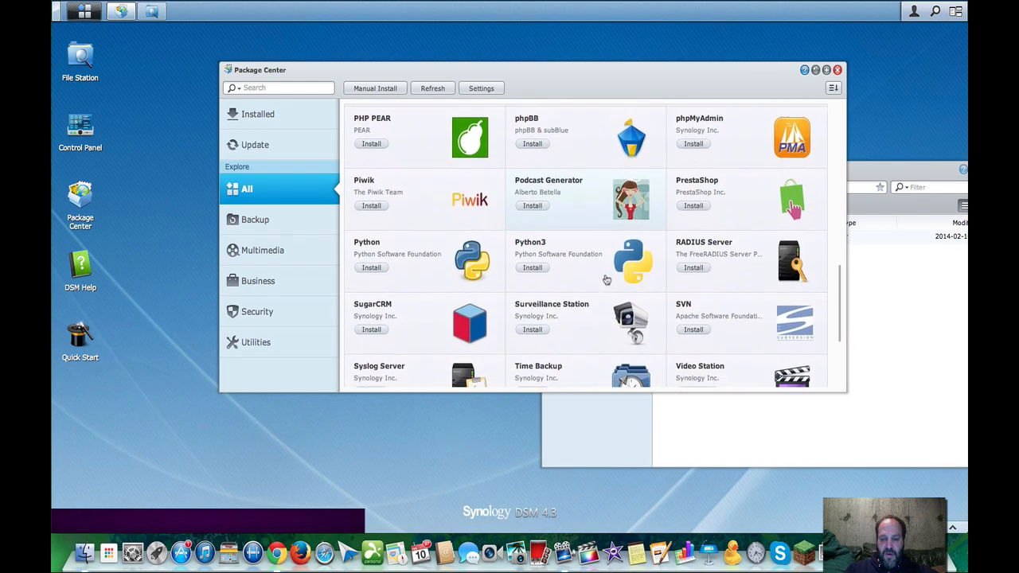
{"action": "scroll", "coordinate": [610, 285], "scroll_direction": "down", "scroll_amount": 3}
{"action": "scroll", "coordinate": [610, 285], "scroll_direction": "down", "scroll_amount": 3}
{"action": "scroll", "coordinate": [607, 280], "scroll_direction": "down", "scroll_amount": 1}
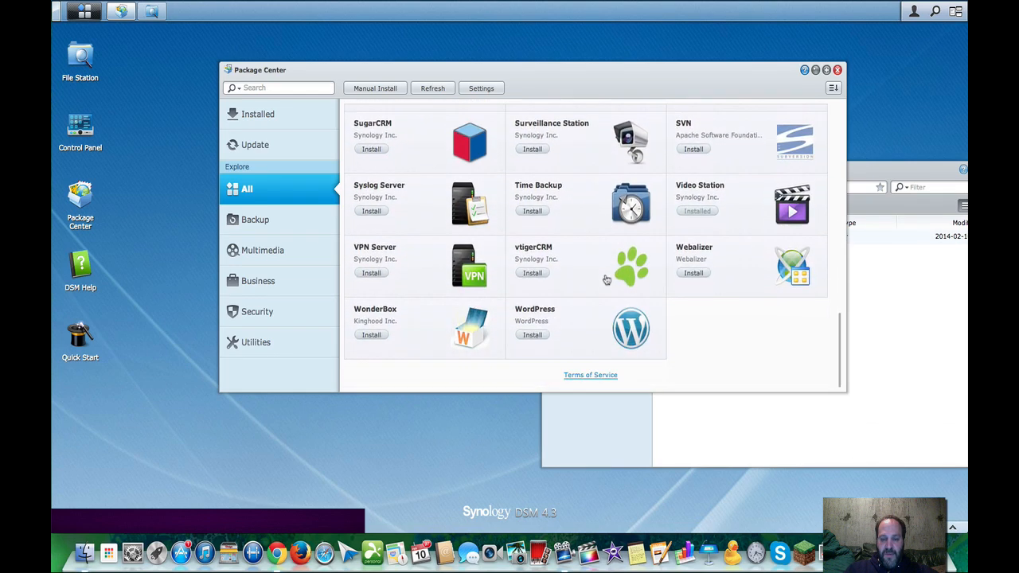
{"action": "scroll", "coordinate": [607, 279], "scroll_direction": "up", "scroll_amount": 3}
{"action": "scroll", "coordinate": [607, 279], "scroll_direction": "up", "scroll_amount": 3}
{"action": "scroll", "coordinate": [607, 279], "scroll_direction": "up", "scroll_amount": 3}
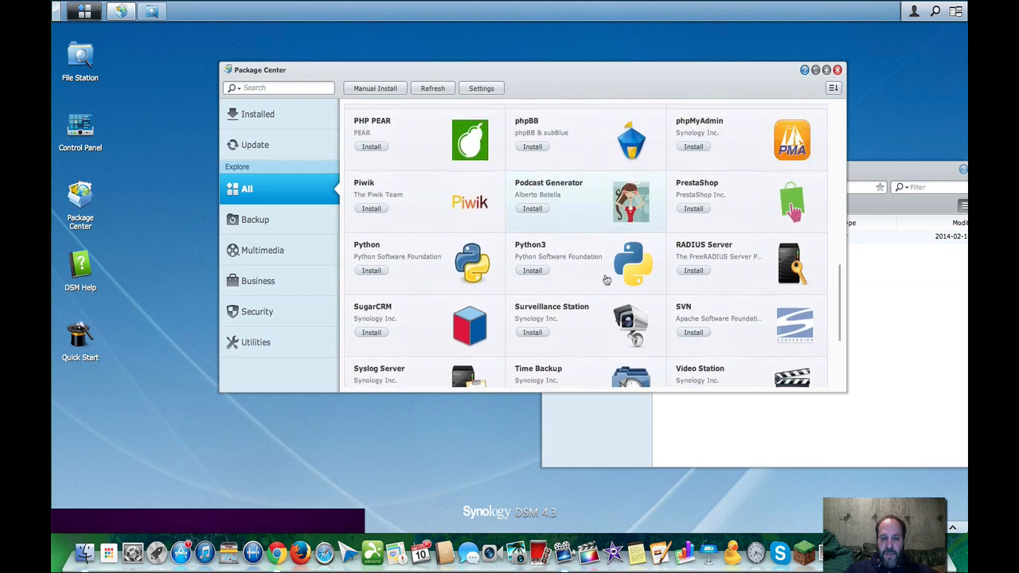
{"action": "scroll", "coordinate": [607, 279], "scroll_direction": "up", "scroll_amount": 3}
{"action": "scroll", "coordinate": [606, 280], "scroll_direction": "up", "scroll_amount": 3}
{"action": "scroll", "coordinate": [606, 279], "scroll_direction": "up", "scroll_amount": 3}
{"action": "scroll", "coordinate": [607, 280], "scroll_direction": "up", "scroll_amount": 2}
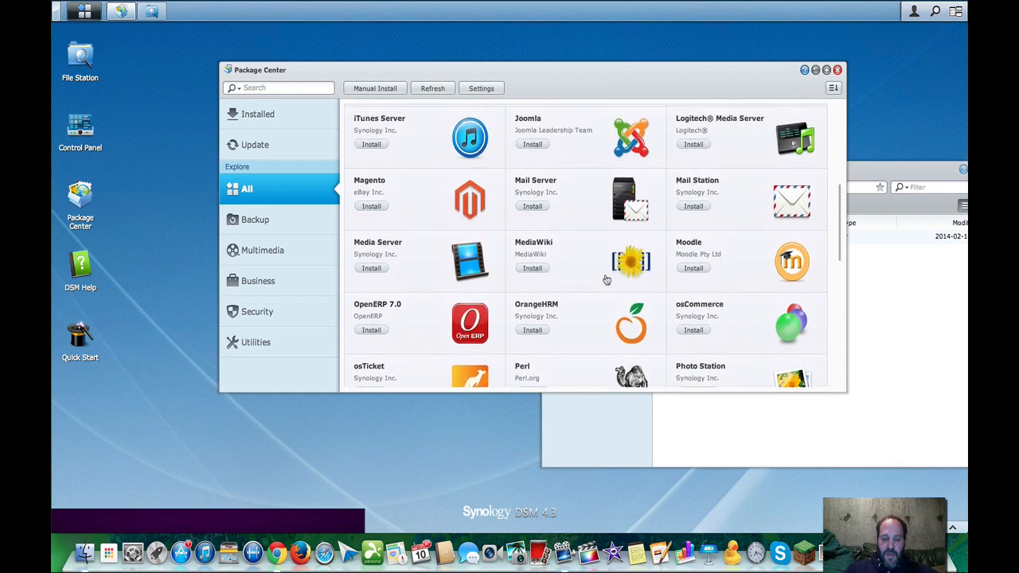
{"action": "scroll", "coordinate": [606, 279], "scroll_direction": "up", "scroll_amount": 3}
{"action": "scroll", "coordinate": [607, 279], "scroll_direction": "up", "scroll_amount": 3}
{"action": "scroll", "coordinate": [607, 279], "scroll_direction": "up", "scroll_amount": 3}
{"action": "scroll", "coordinate": [606, 280], "scroll_direction": "up", "scroll_amount": 2}
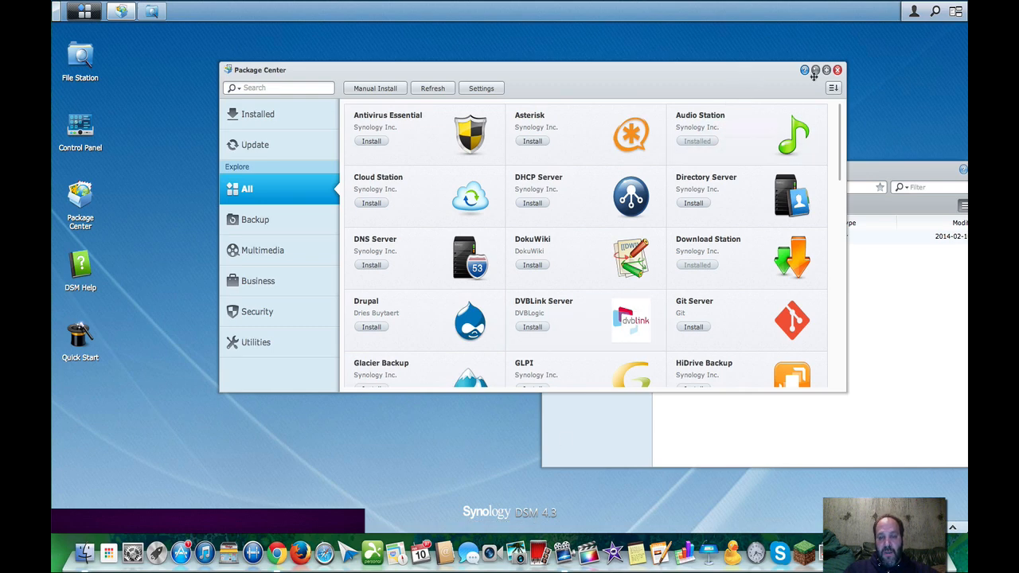
Step: Close Package Center, recentre File Station and close it too, leaving an empty desktop
{"action": "left_click", "coordinate": [839, 71]}
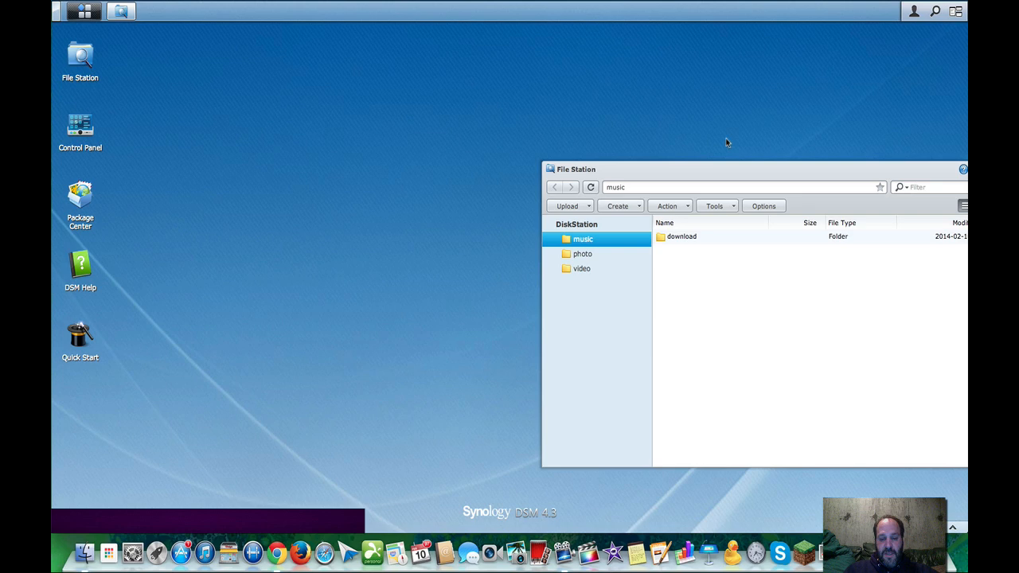
{"action": "left_click_drag", "start_coordinate": [627, 171], "coordinate": [423, 125]}
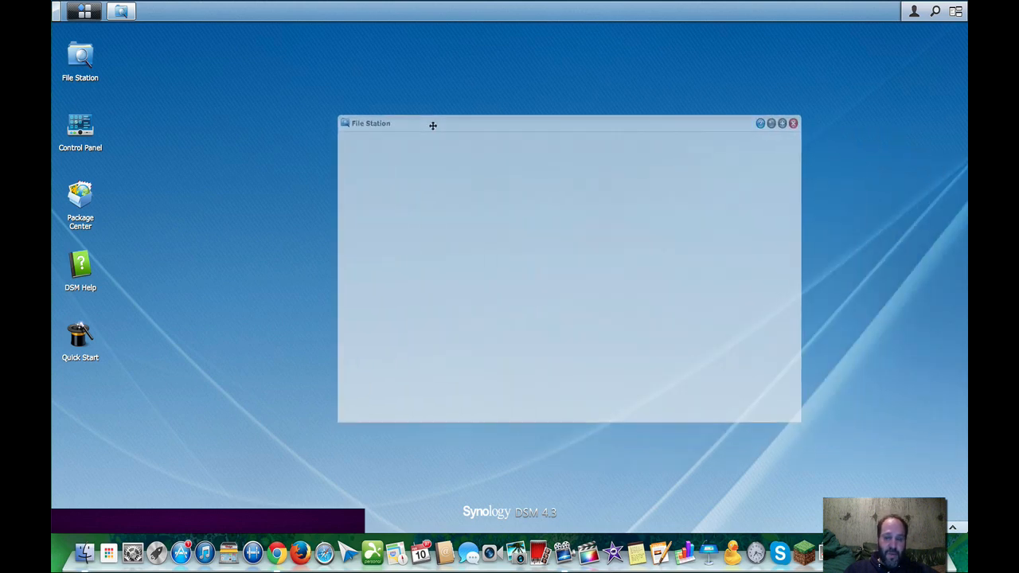
{"action": "left_click", "coordinate": [794, 123]}
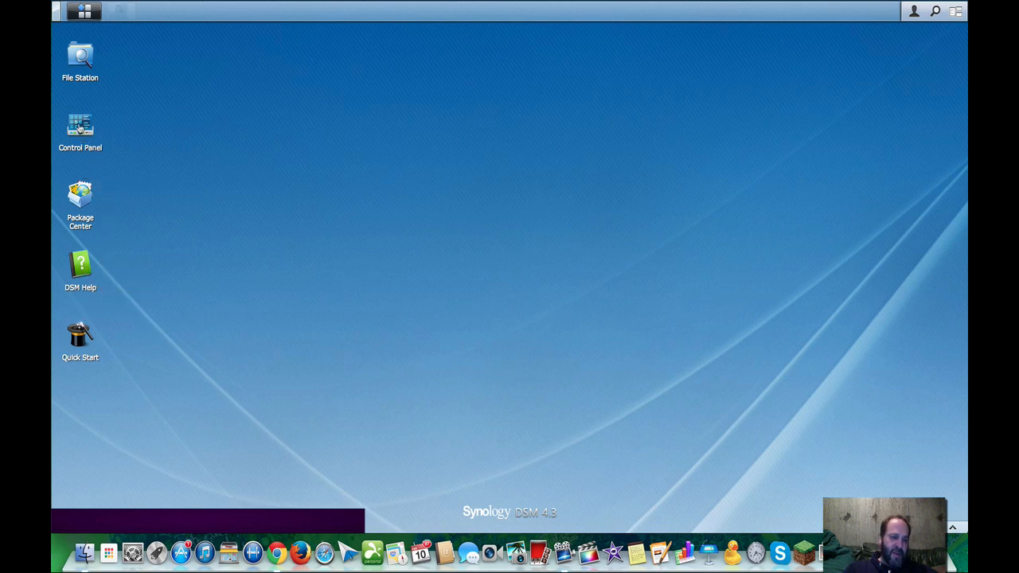
Step: Launch Control Panel and go into QuickConnect under Network Services
{"action": "left_click", "coordinate": [80, 128]}
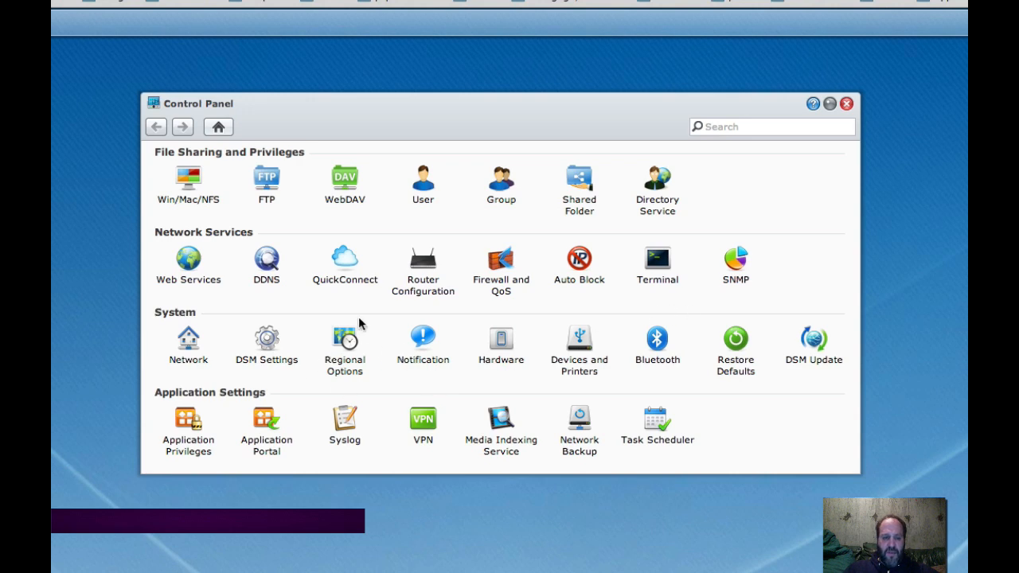
{"action": "left_click", "coordinate": [344, 256]}
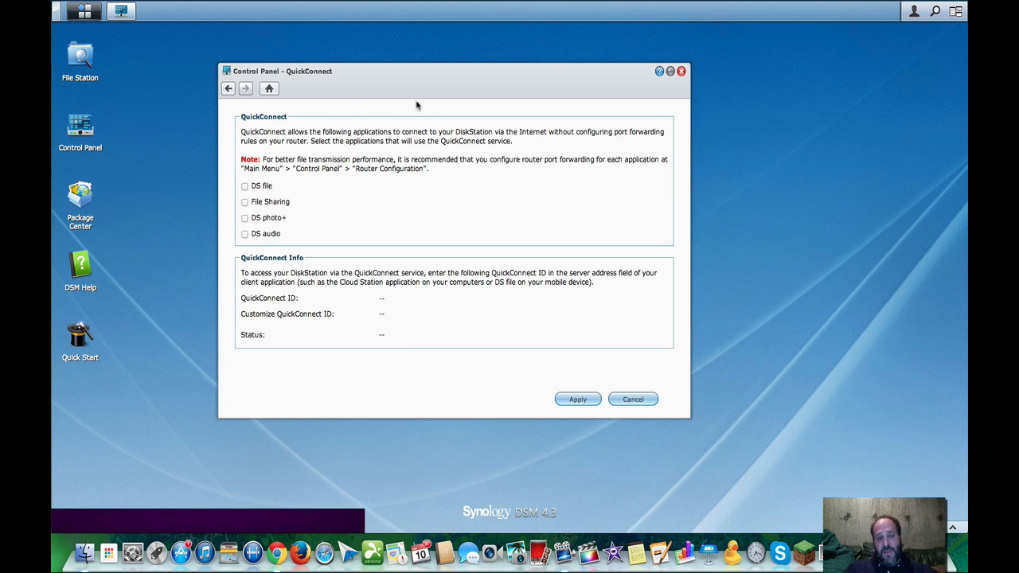
Step: Go back to Control Panel Home and launch File Station over it
{"action": "left_click", "coordinate": [269, 88]}
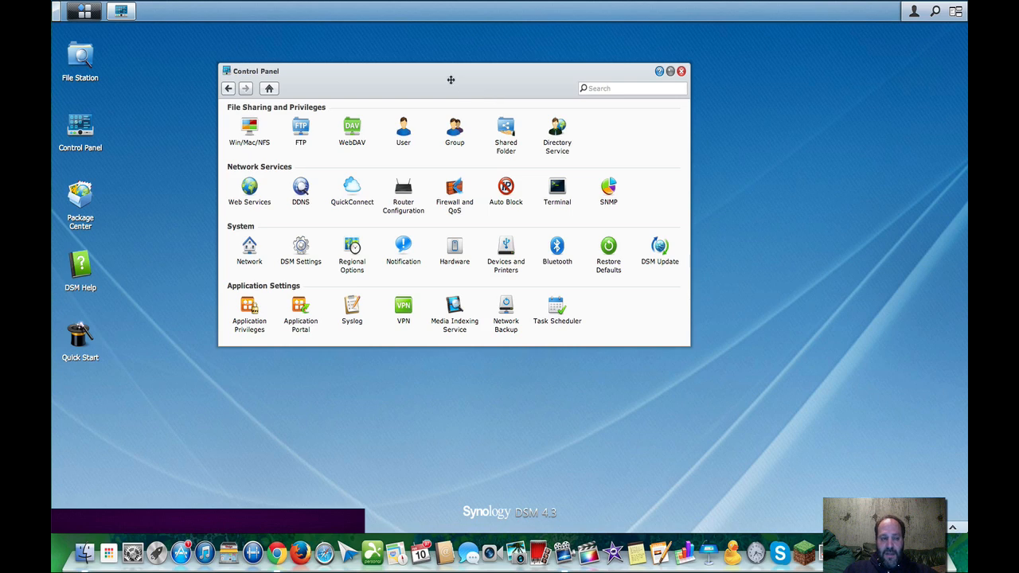
{"action": "left_click", "coordinate": [80, 55]}
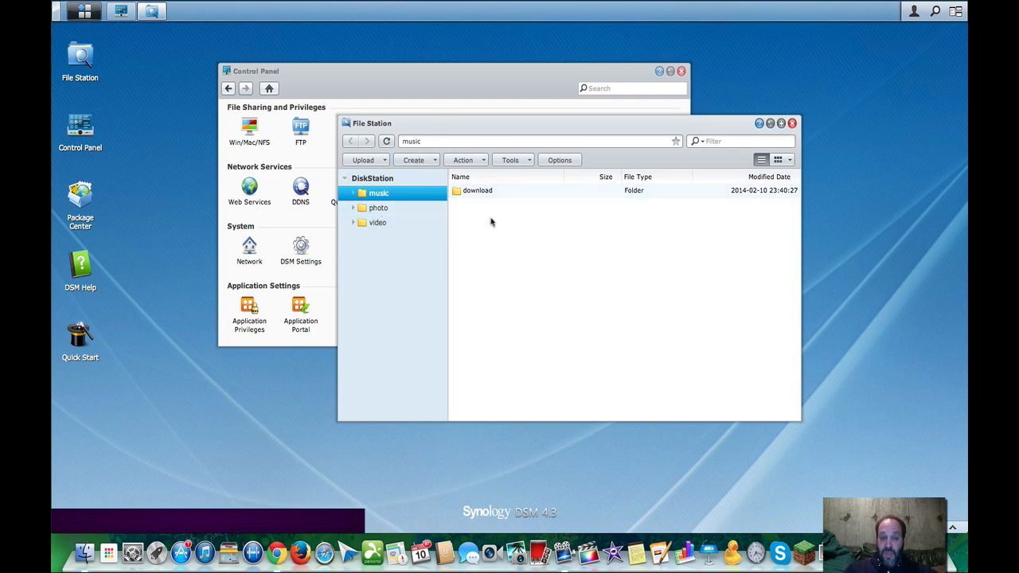
Step: Close the File Station window
{"action": "left_click", "coordinate": [793, 123]}
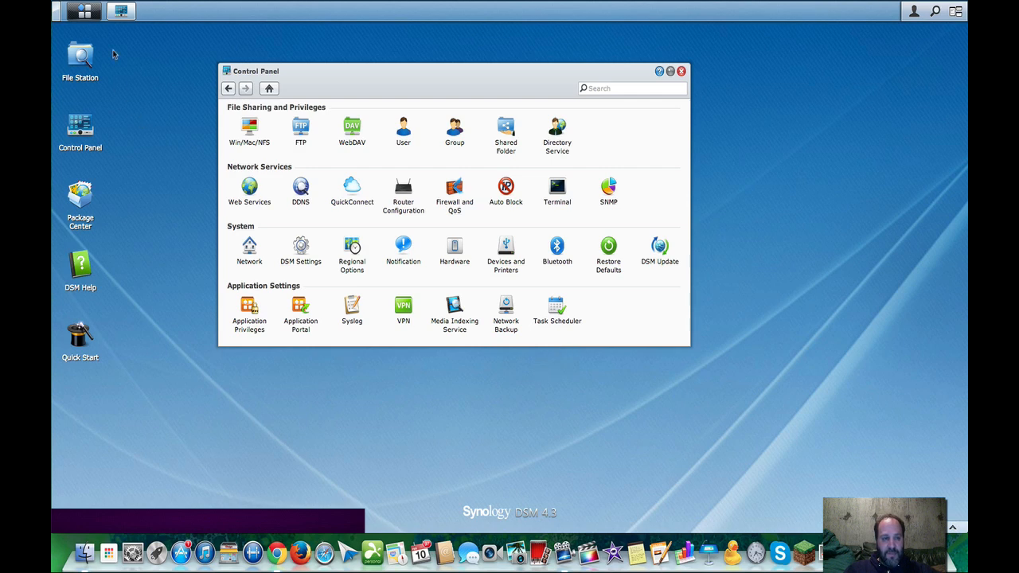
{"action": "left_click", "coordinate": [85, 11]}
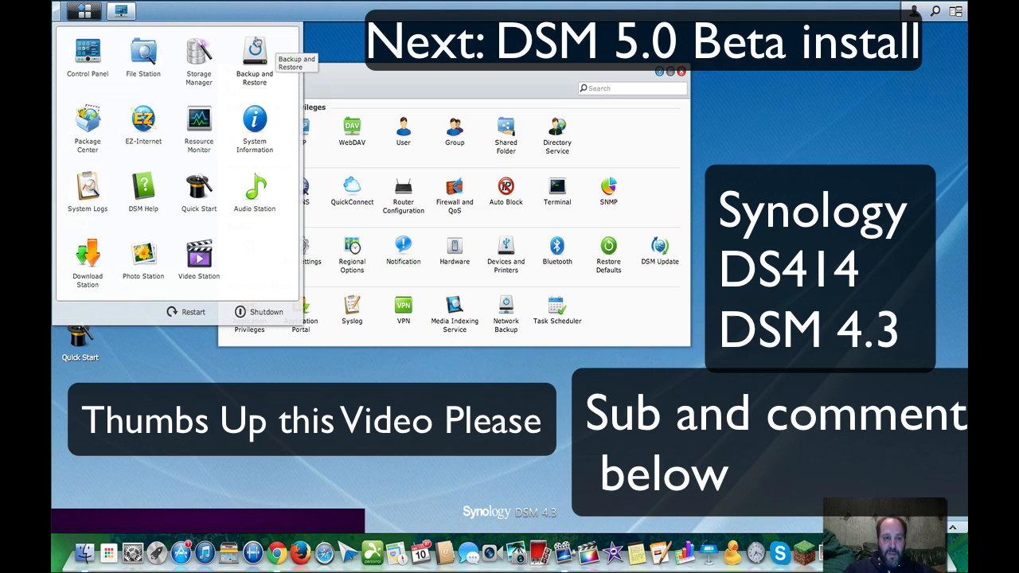
{"action": "left_click", "coordinate": [468, 85]}
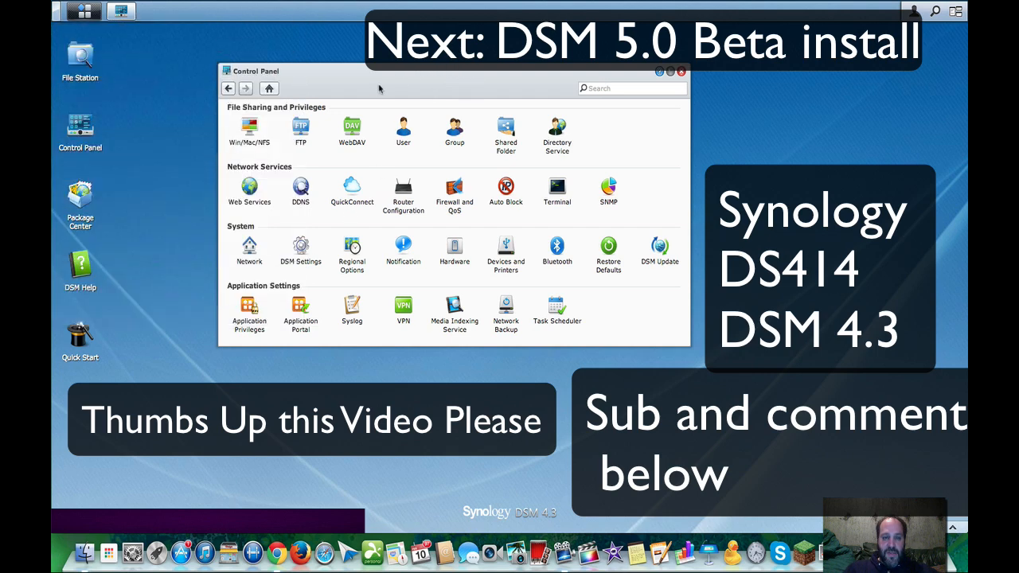